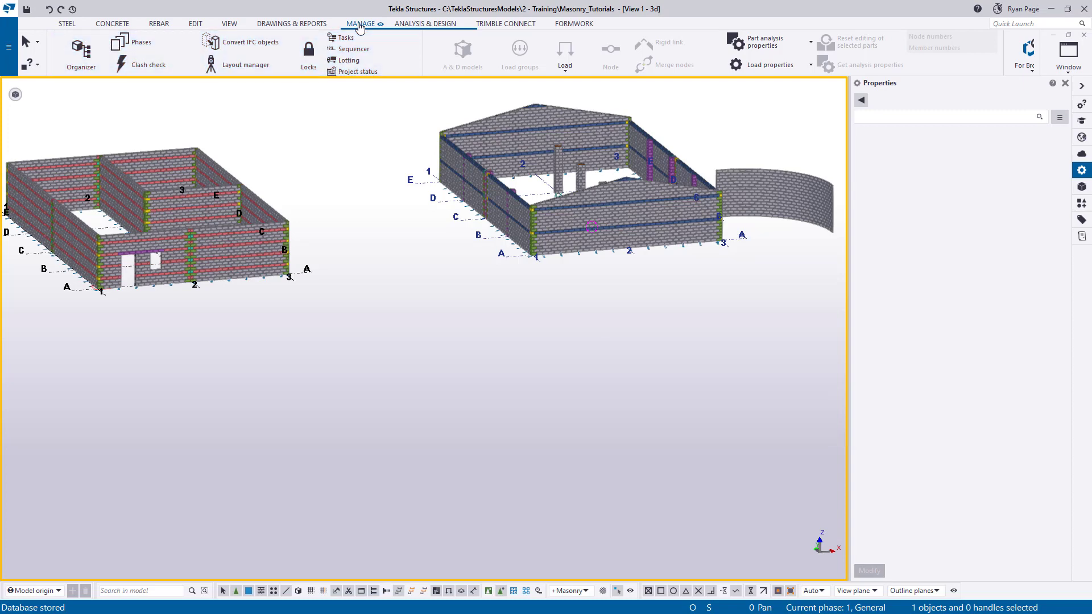
Step: Open the Organizer and list the objects of the Masonry Grout category followed by the Masonry Report category
left_click(79, 63)
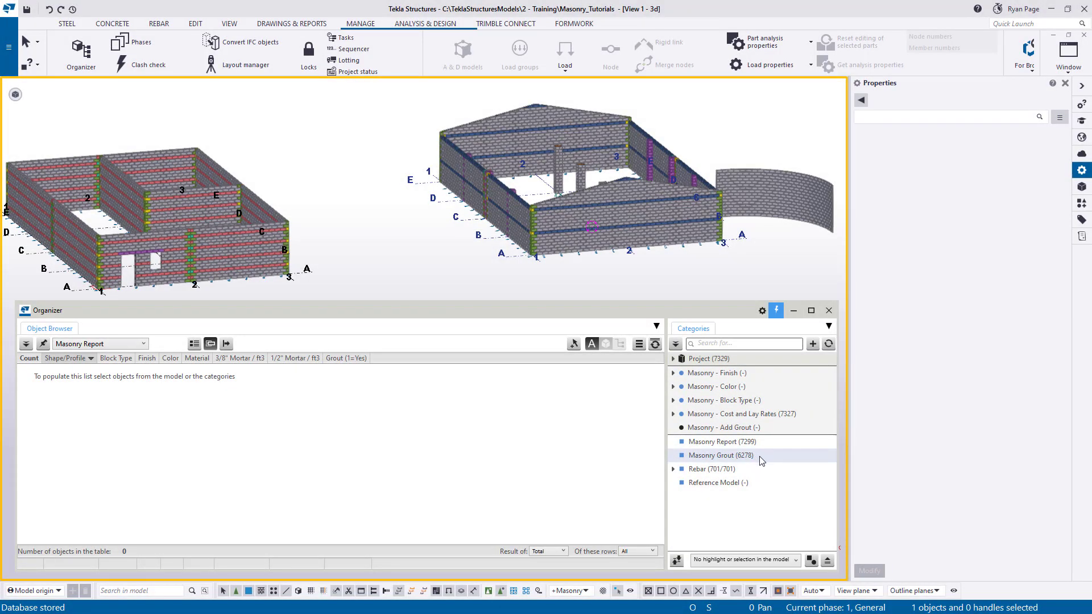
left_click(761, 457)
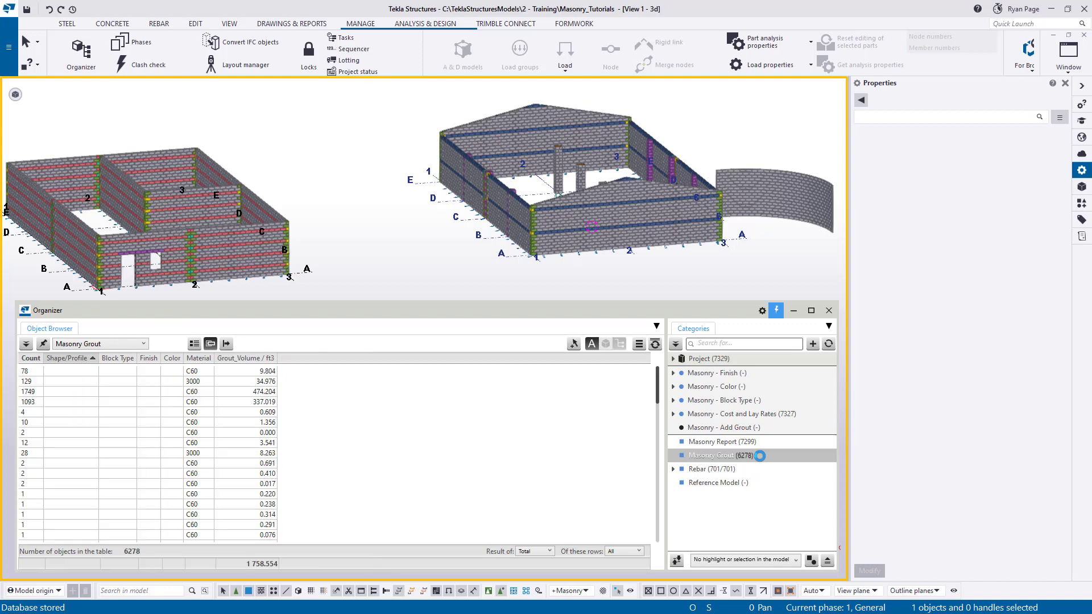
left_click(728, 442)
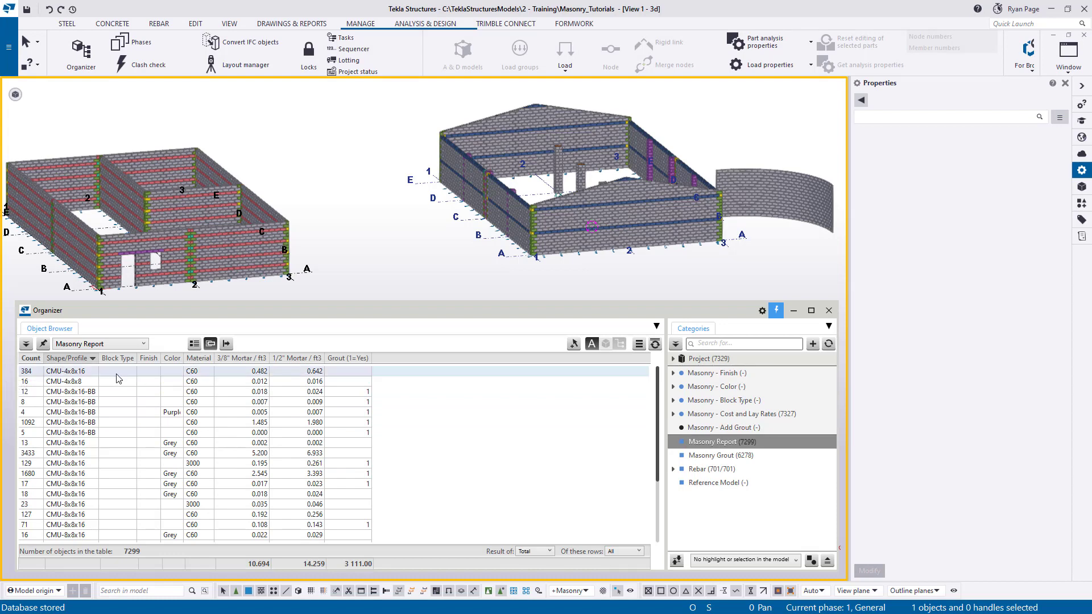
Step: Fit the Color column to its contents, then group the report by Grout (1=Yes) with both groups expanded
double_click(184, 359)
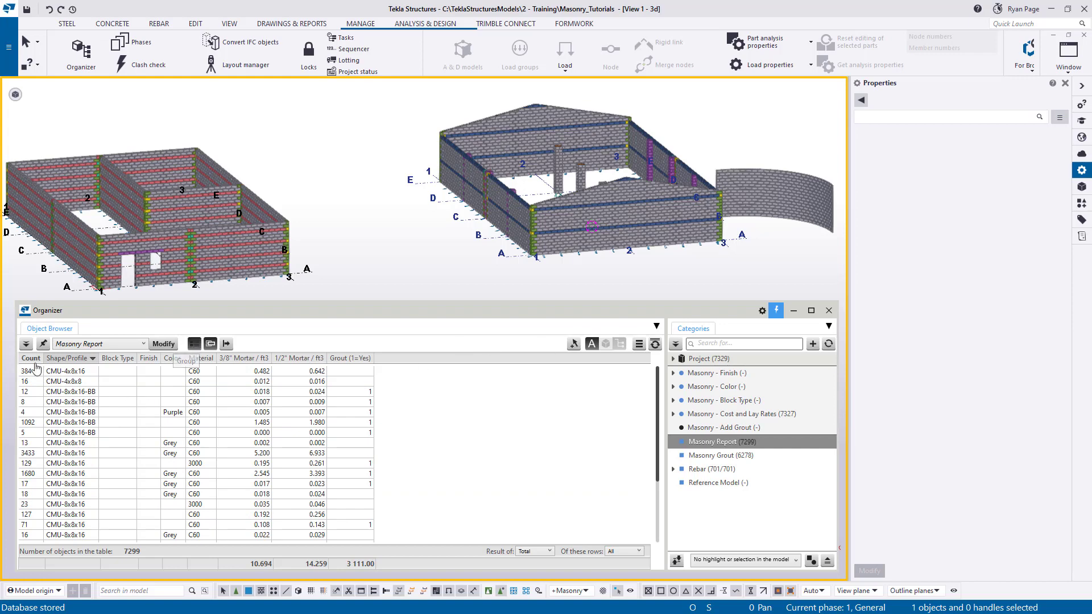
left_click_drag(344, 381, 350, 367)
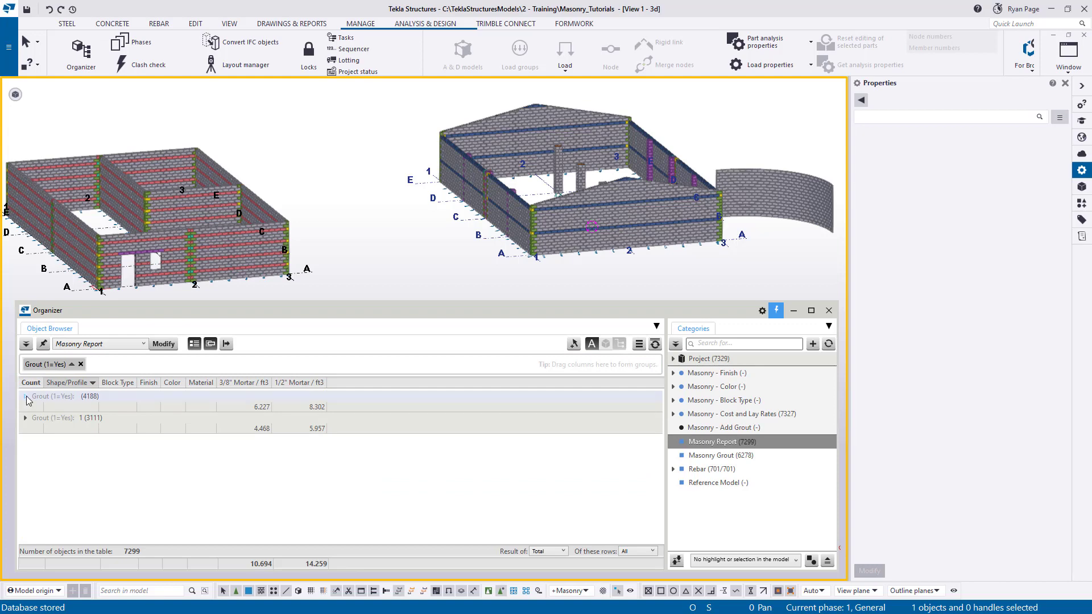
left_click(26, 397)
scroll(33, 435, "down", 1)
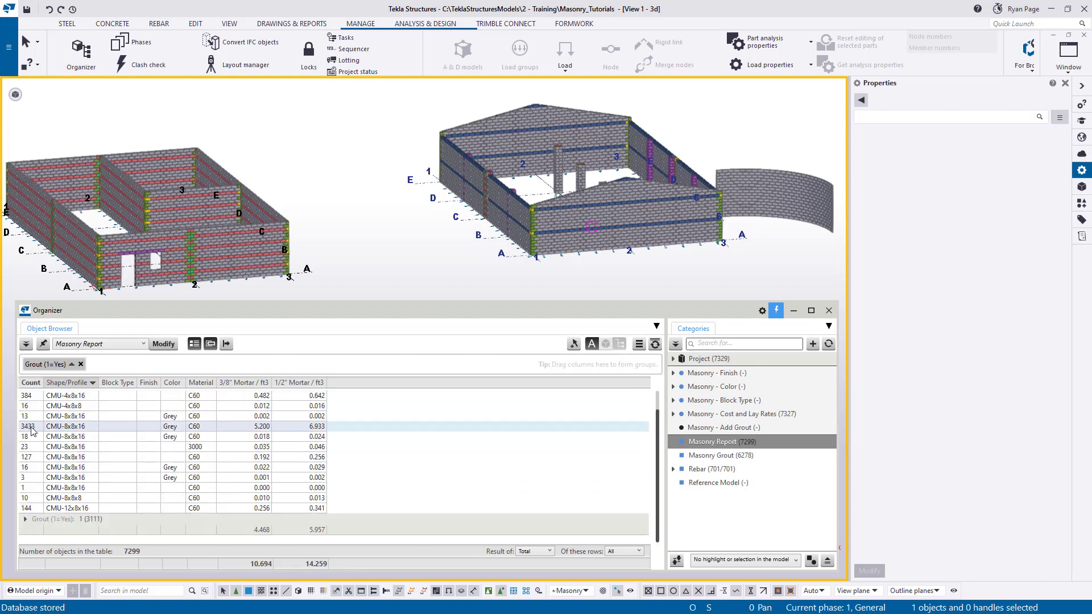
left_click(26, 519)
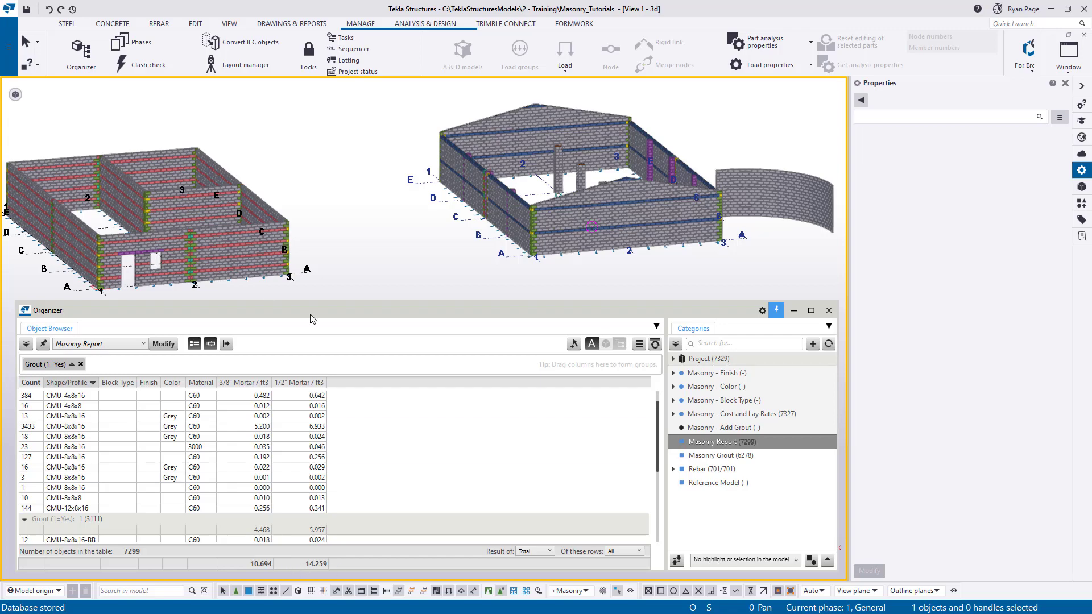
Step: Export the grouped masonry report to Excel with the preset template and autofit columns A to I
left_click(227, 343)
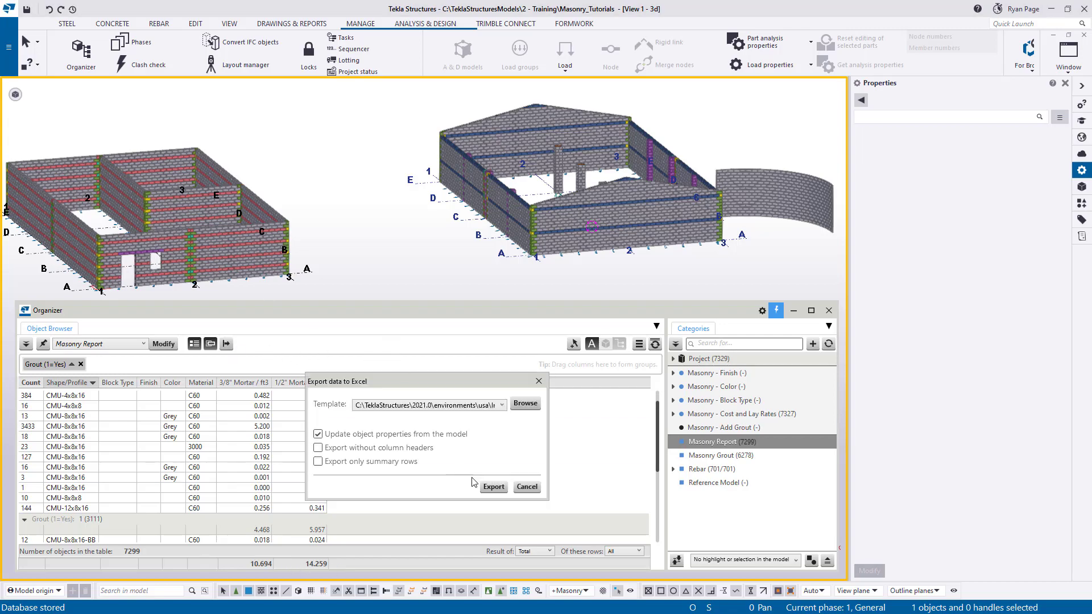
left_click(493, 487)
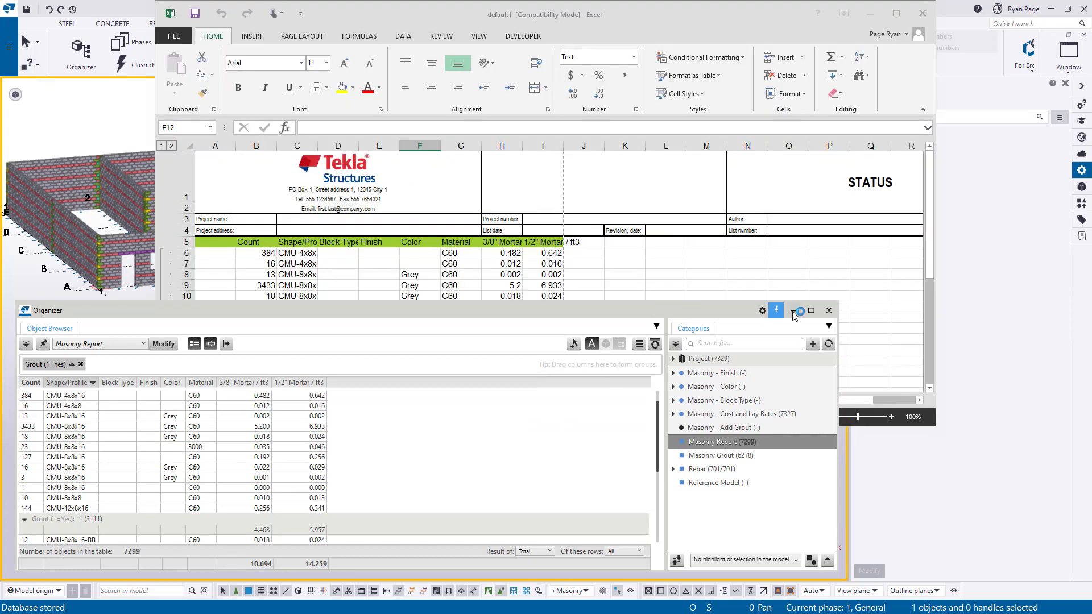
left_click(896, 14)
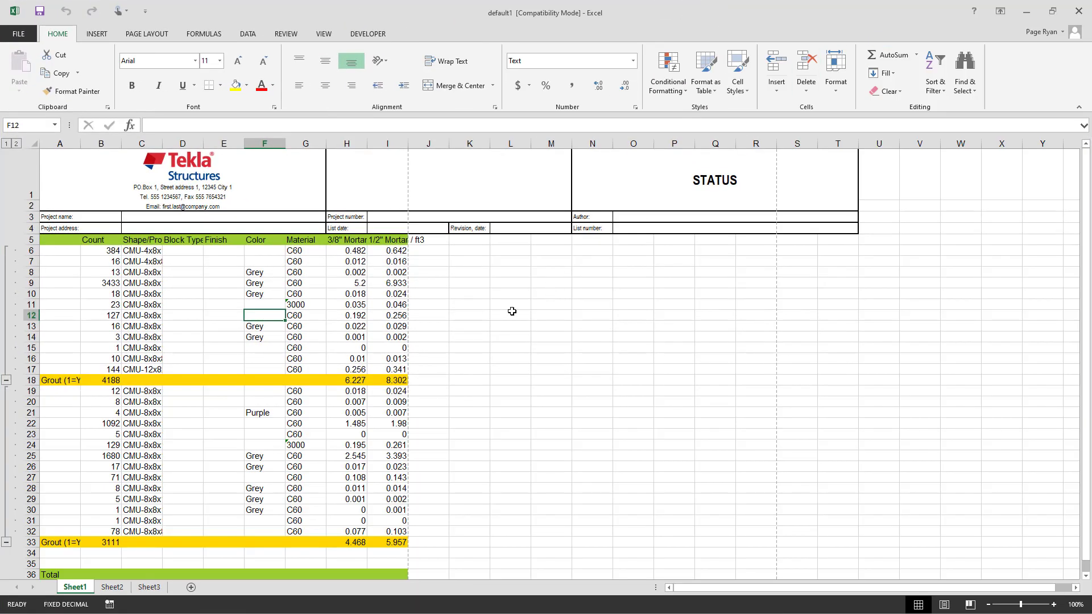
left_click_drag(64, 143, 405, 144)
double_click(407, 144)
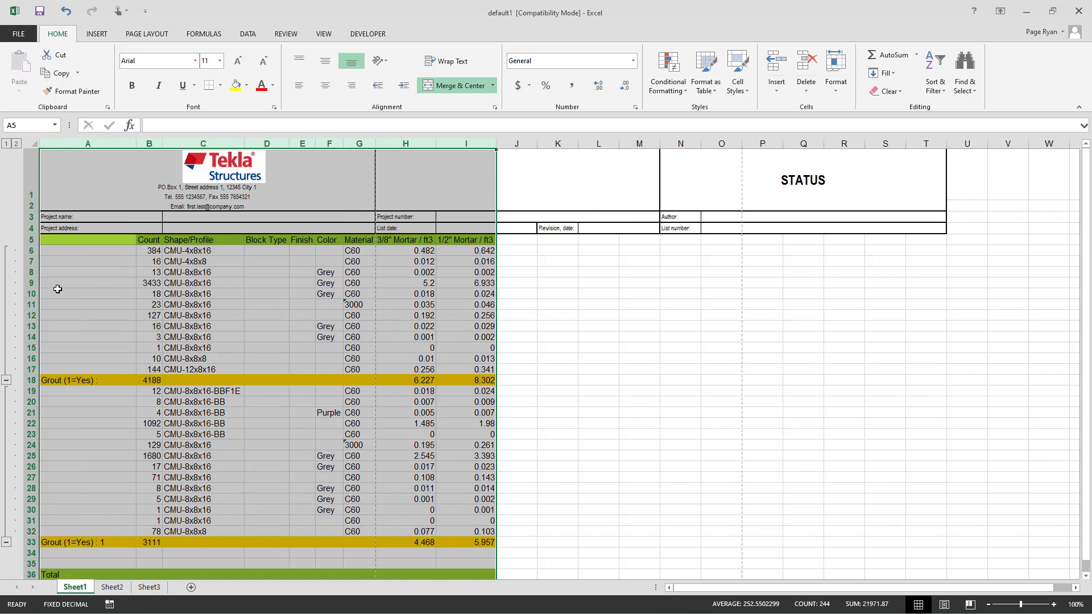
Step: Review the exported grout groups and totals on Sheet1, and check Sheet2 before returning to Sheet1
scroll(425, 371, "down", 2)
left_click(54, 269)
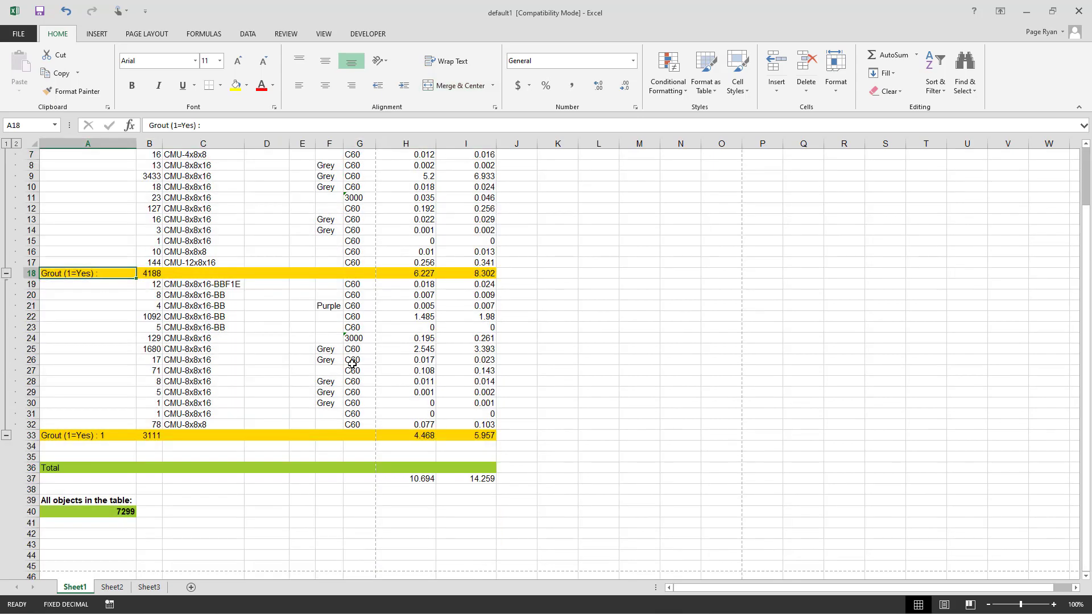
left_click(253, 492)
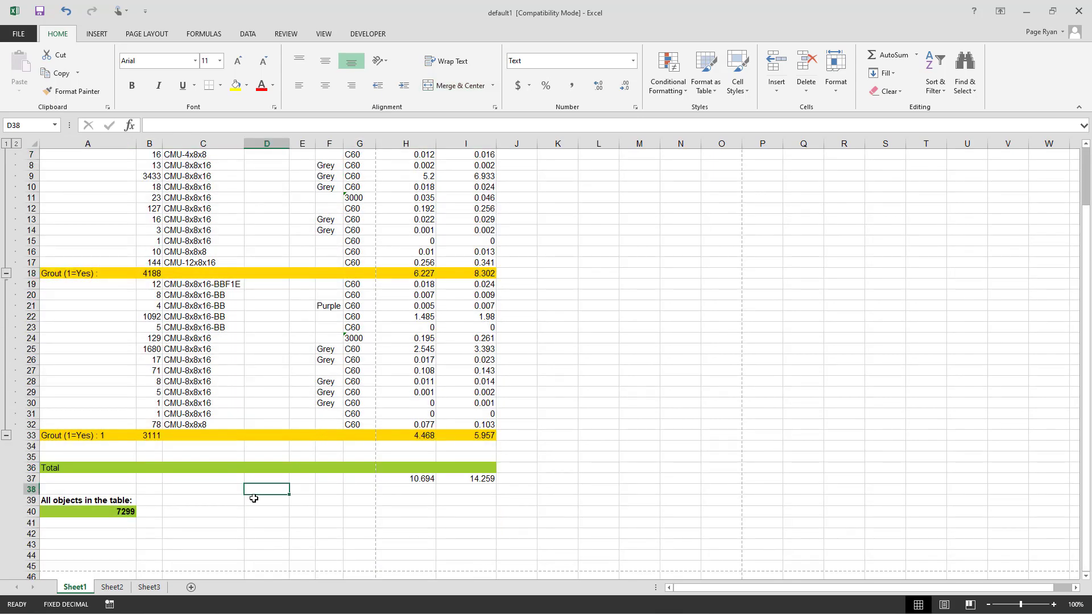
scroll(253, 361, "up", 2)
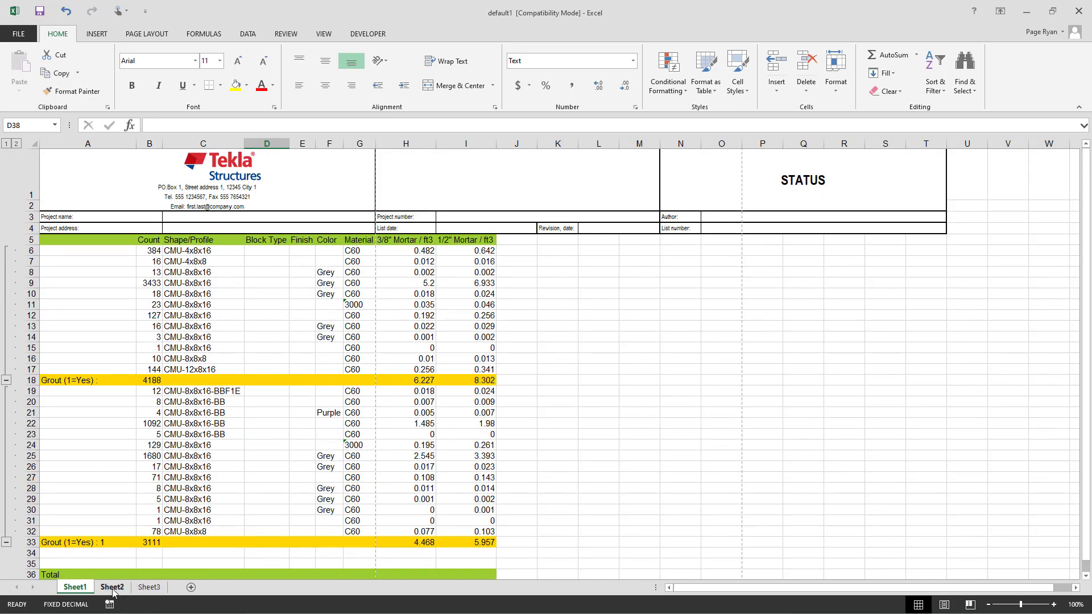
left_click(112, 588)
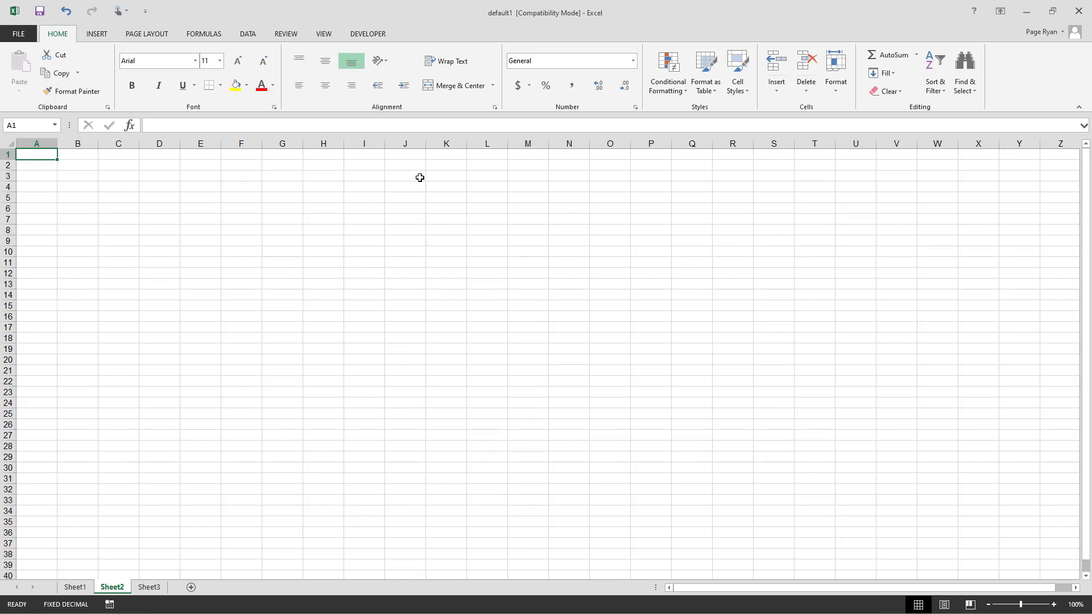
left_click(78, 589)
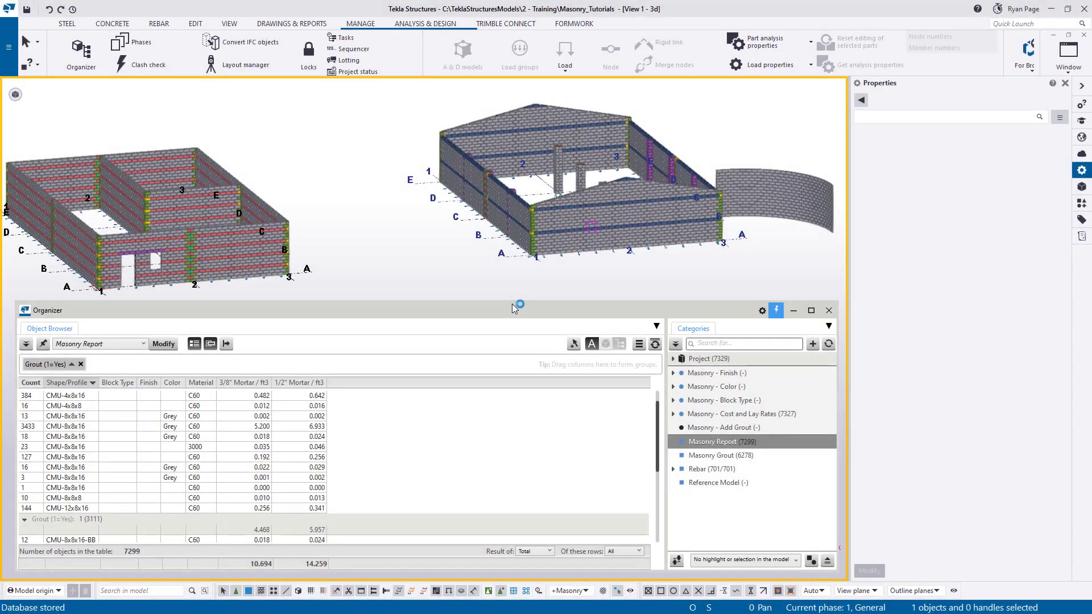
Step: Back in Tekla Structures, examine the Masonry Report category's properties, including its object filter and the available property templates
right_click(726, 455)
left_click(597, 427)
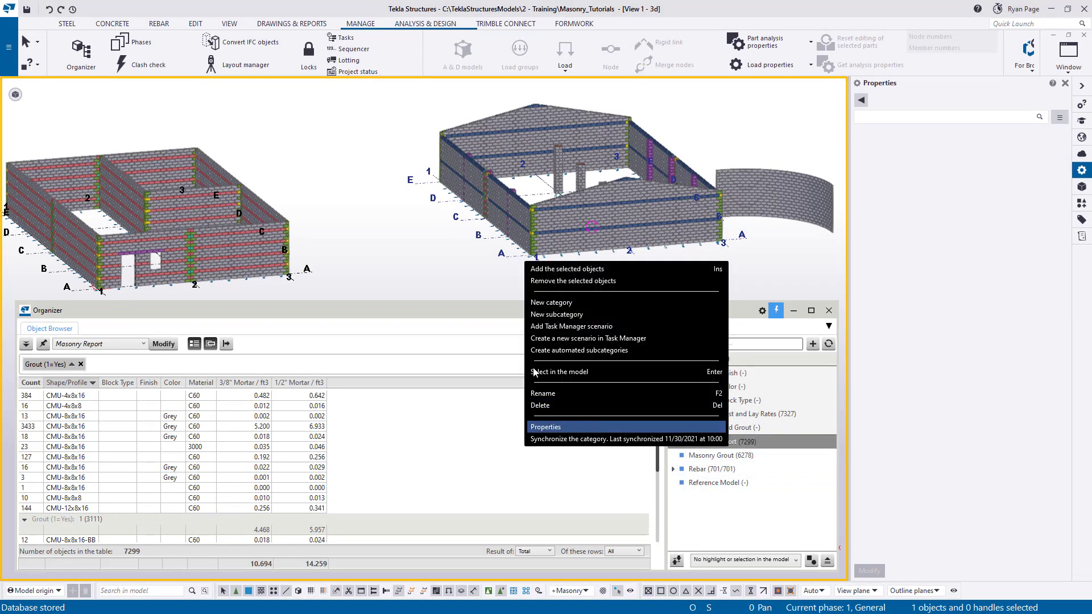
left_click_drag(511, 126, 399, 21)
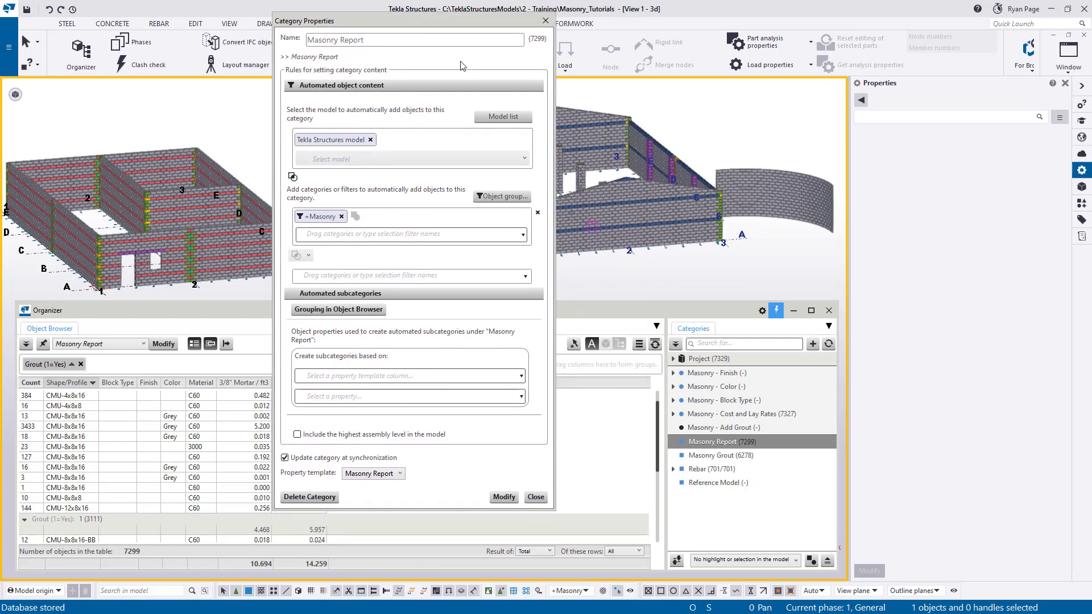
left_click_drag(464, 23, 434, 33)
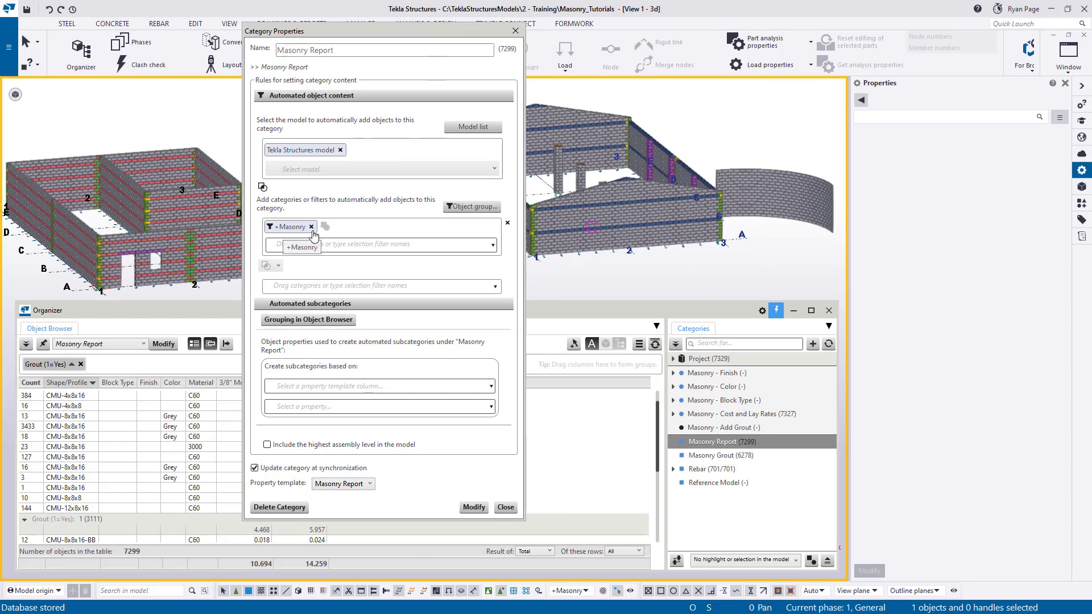
left_click(348, 484)
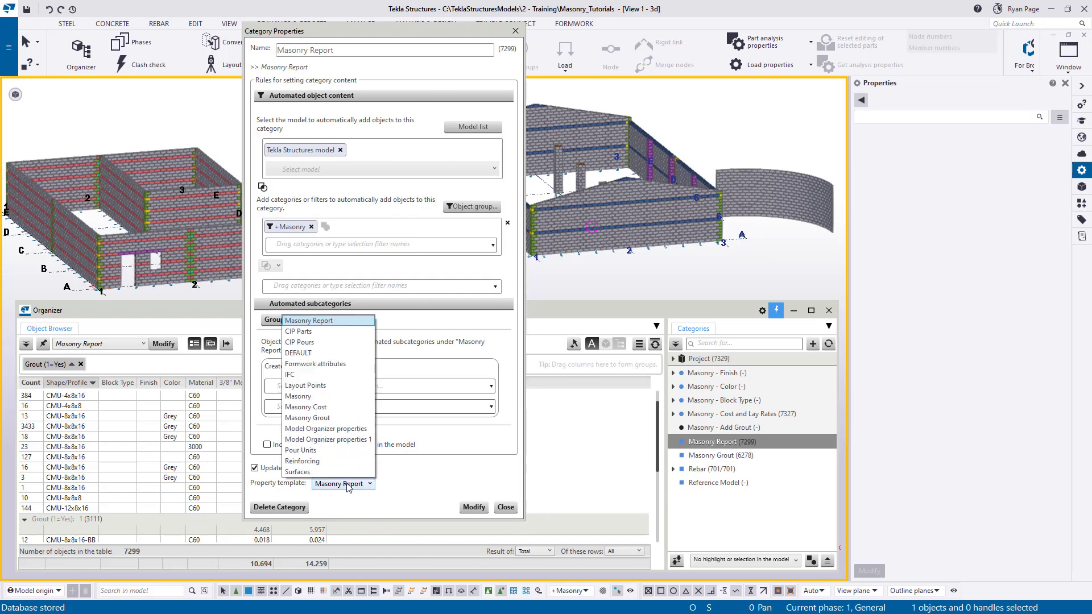
left_click(441, 472)
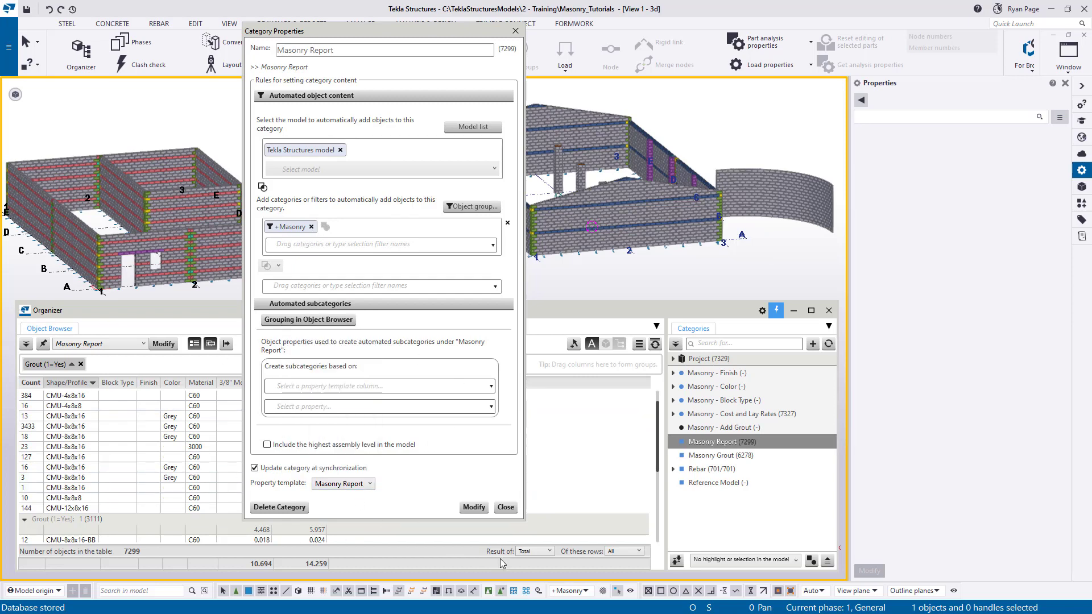
left_click(506, 507)
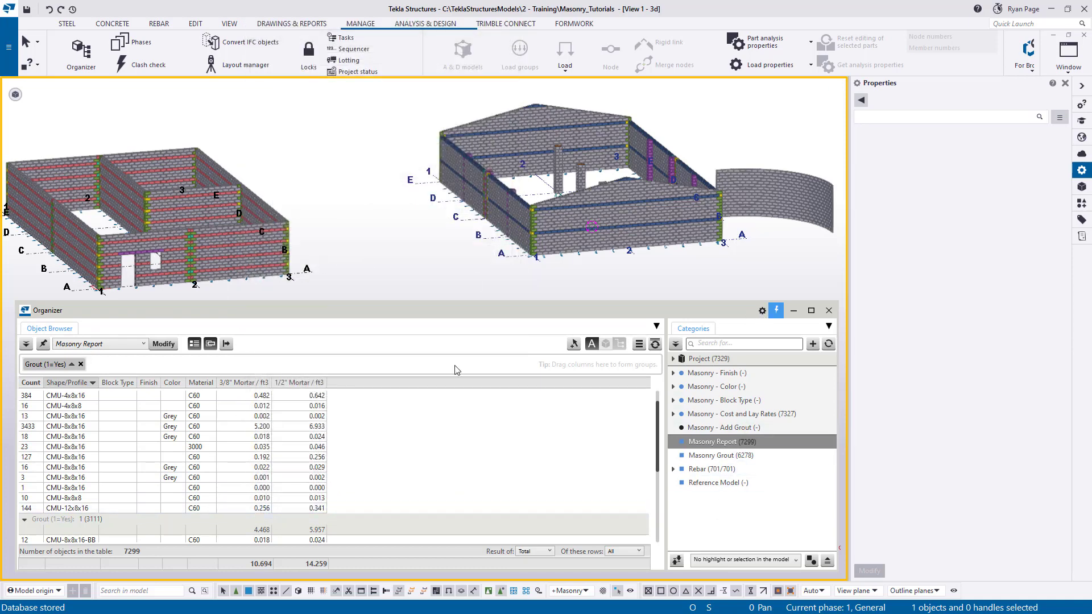
Step: Remove the Block Type column from the Masonry Report property template and save the template
left_click(164, 344)
left_click_drag(312, 364, 500, 149)
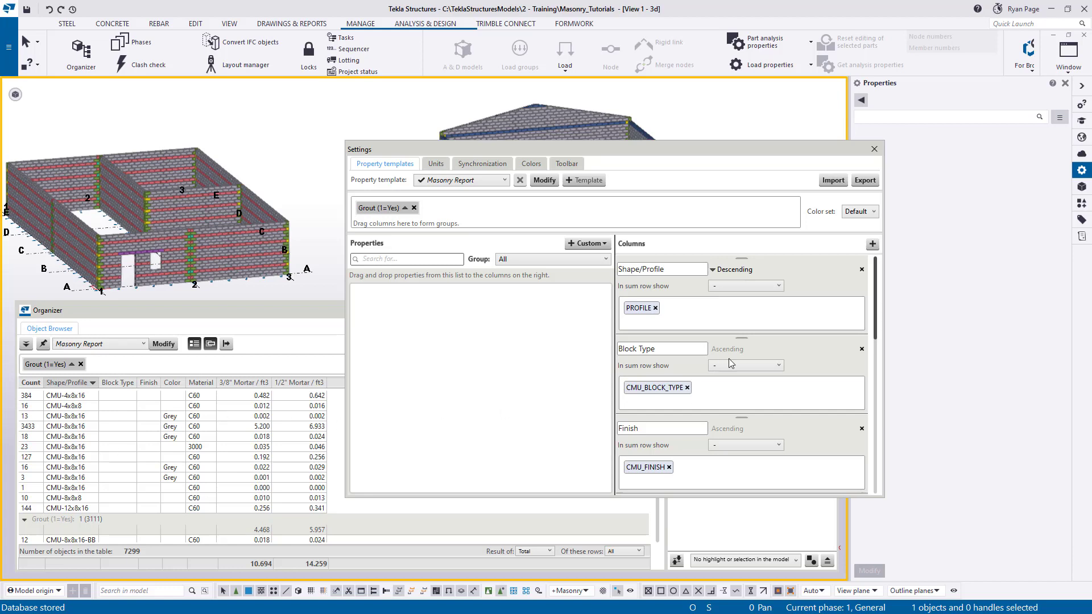
scroll(696, 433, "down", 3)
scroll(672, 382, "up", 3)
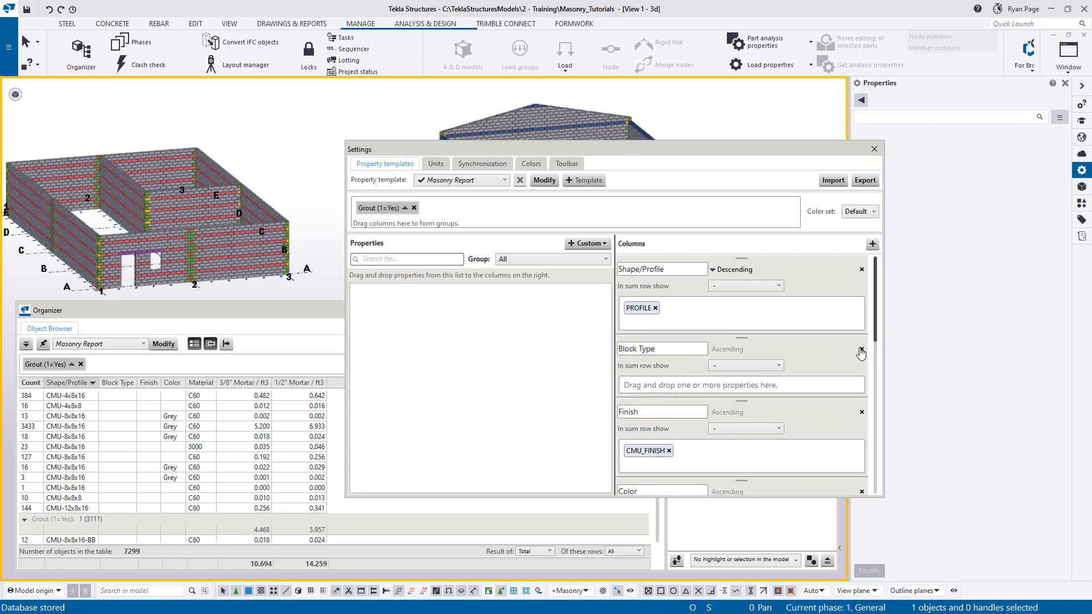
left_click(543, 181)
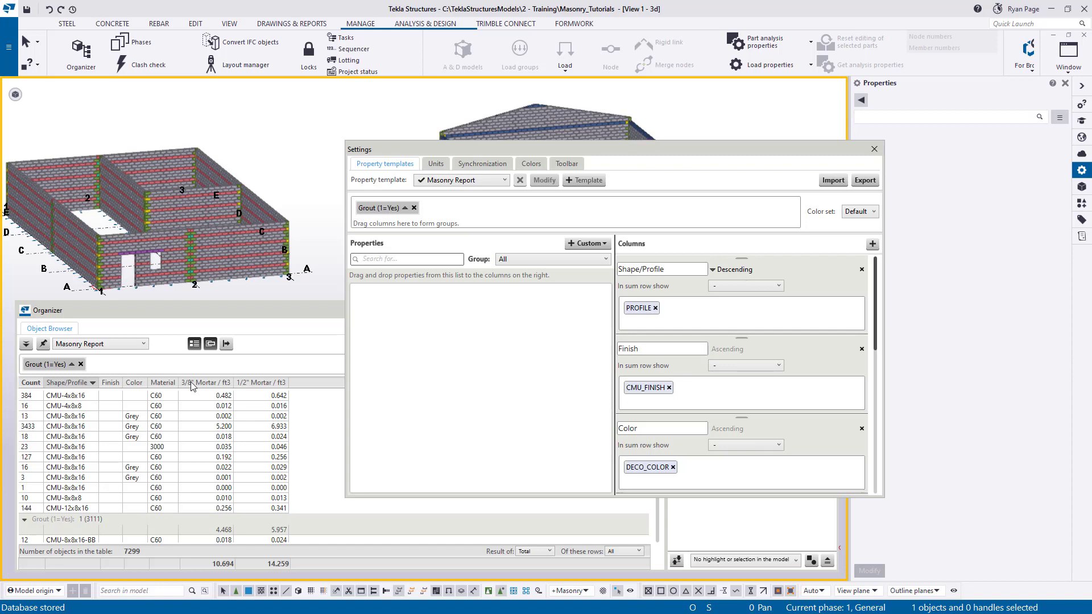
Step: Add a new column with the NAME property to the Masonry Report template, save it and close the settings
left_click(403, 260)
type("name")
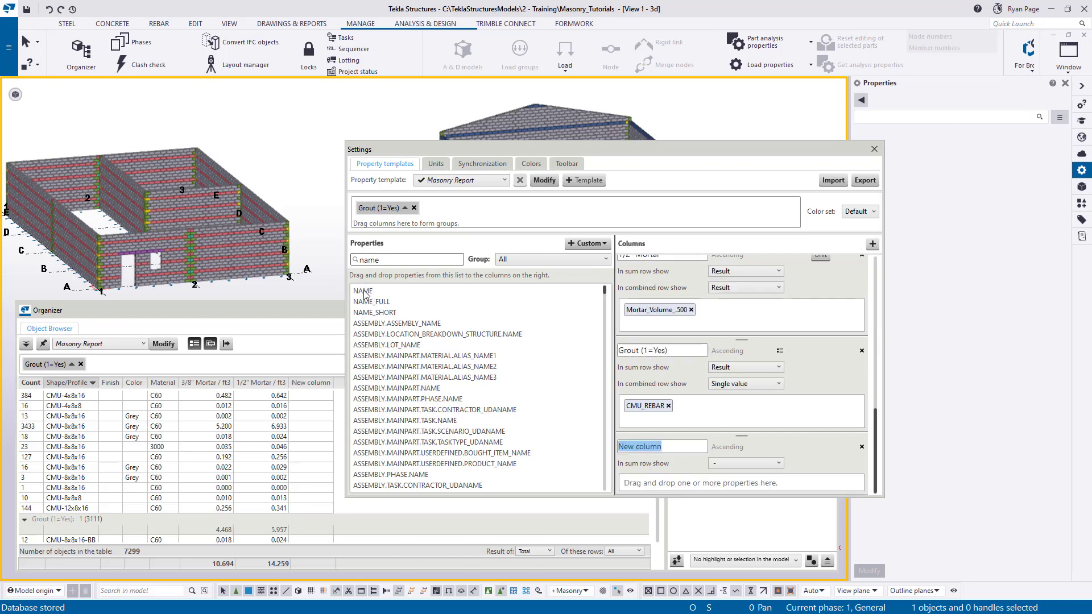
left_click_drag(364, 291, 665, 482)
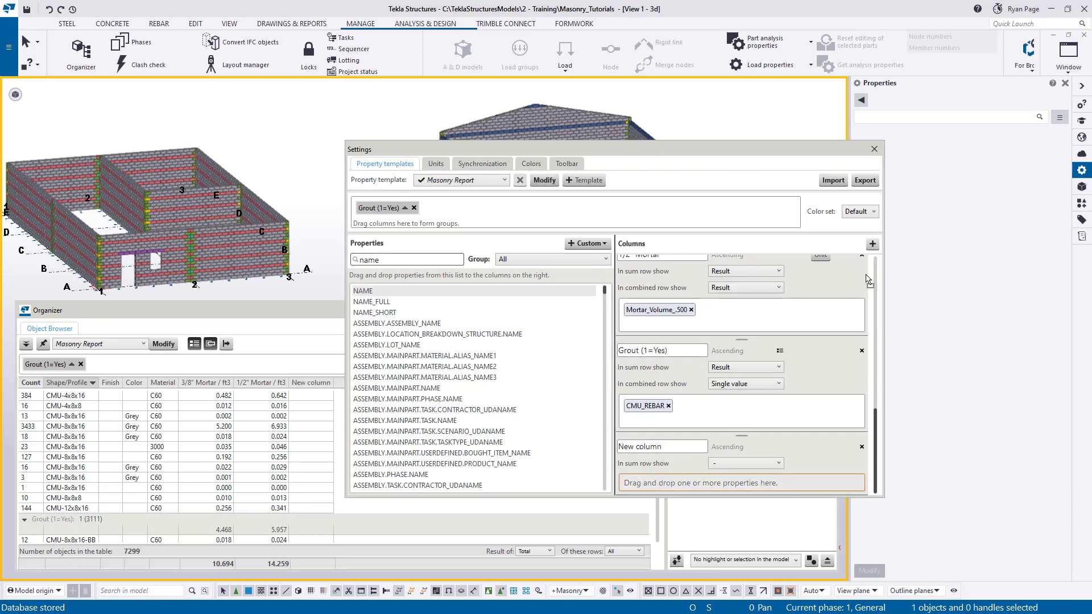
left_click(545, 180)
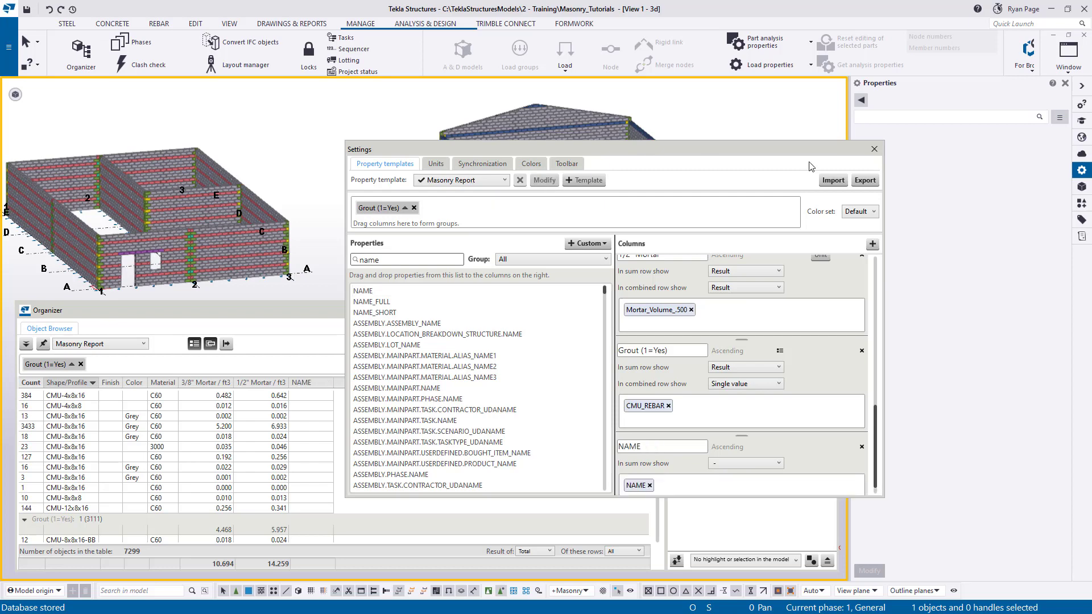
left_click(874, 149)
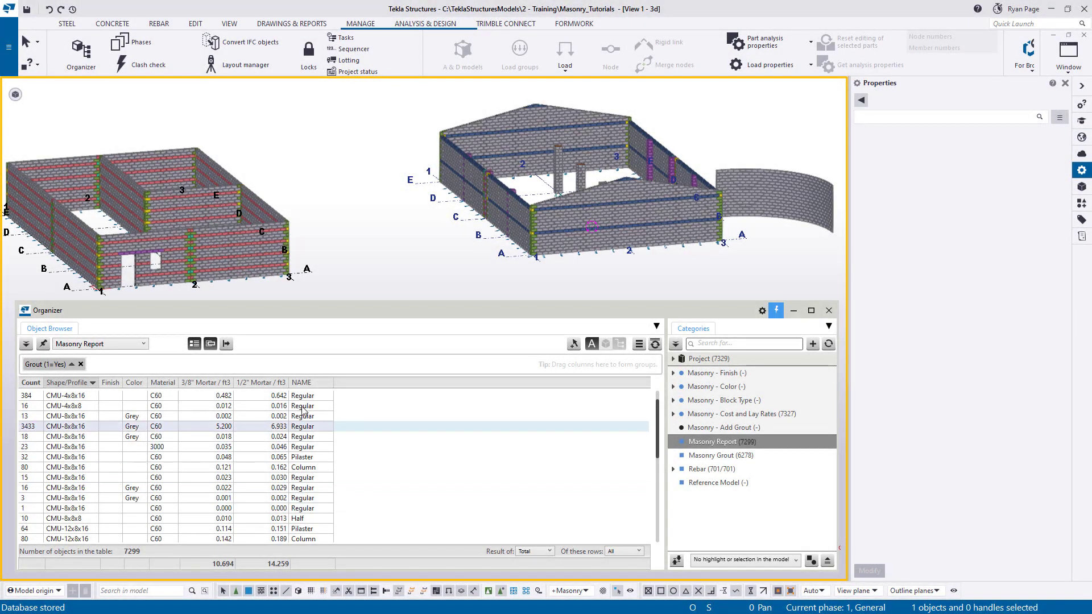
Step: Look through the grouped report to examine the block names in the NAME column
scroll(304, 454, "down", 3)
scroll(308, 469, "up", 3)
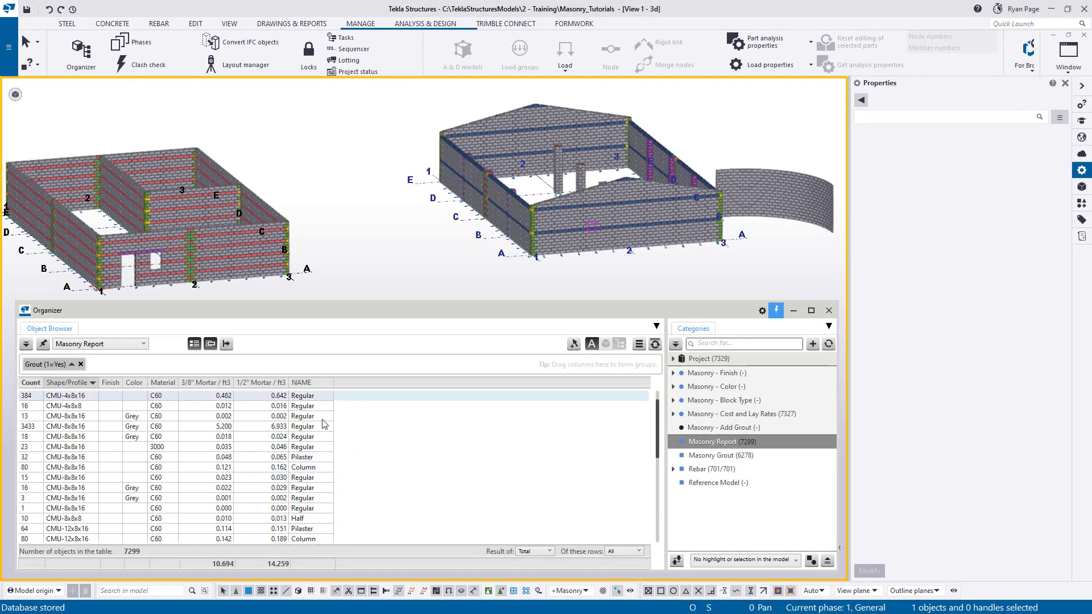
scroll(324, 424, "up", 1)
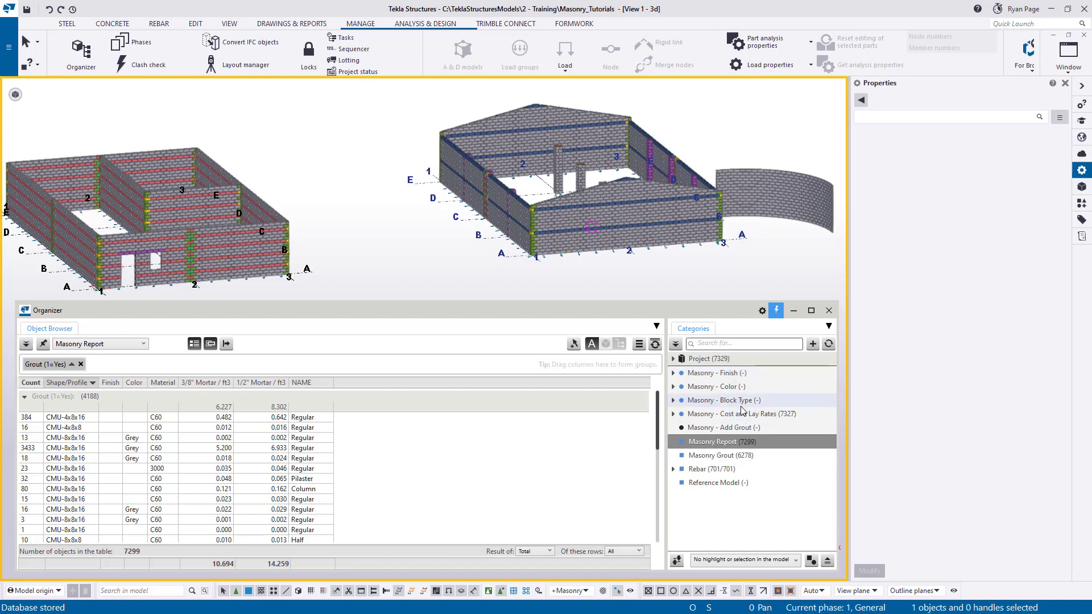
Step: Expand Masonry - Cost and Lay Rates and list the costs and lay rates of its CMU 8" Units
left_click(674, 414)
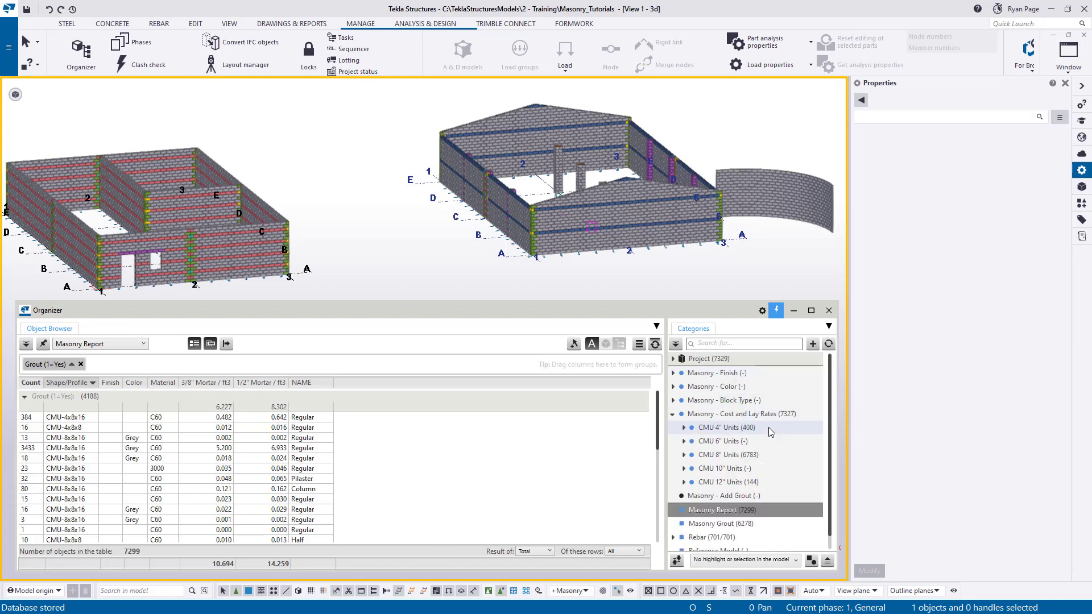
left_click(737, 415)
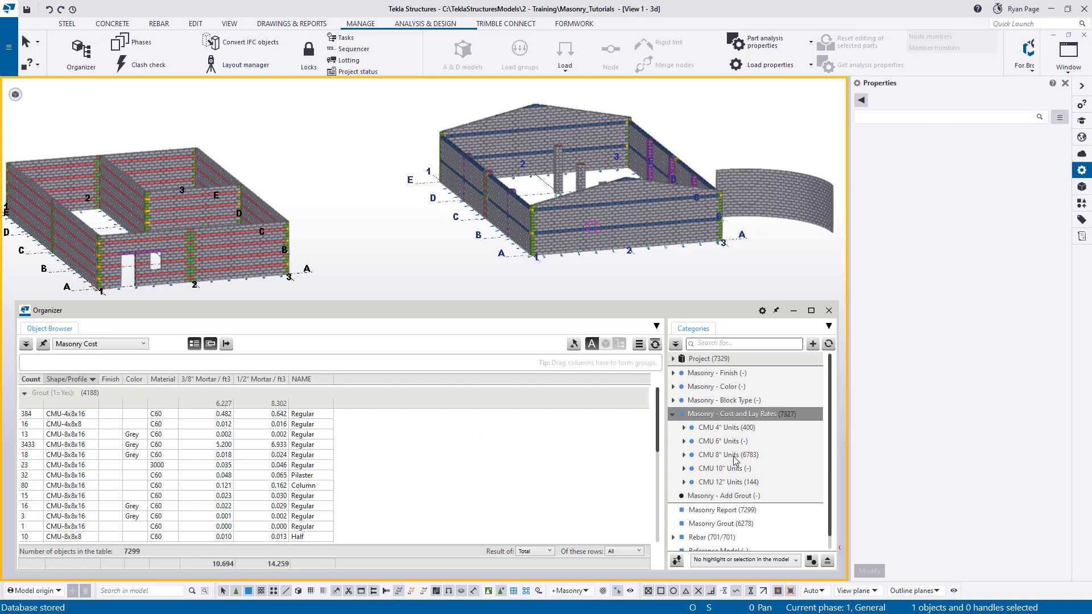
left_click(731, 455)
Step: Examine the CMU 8" Units category properties, including its filter and the lay rate, labor cost and material cost fields
right_click(734, 460)
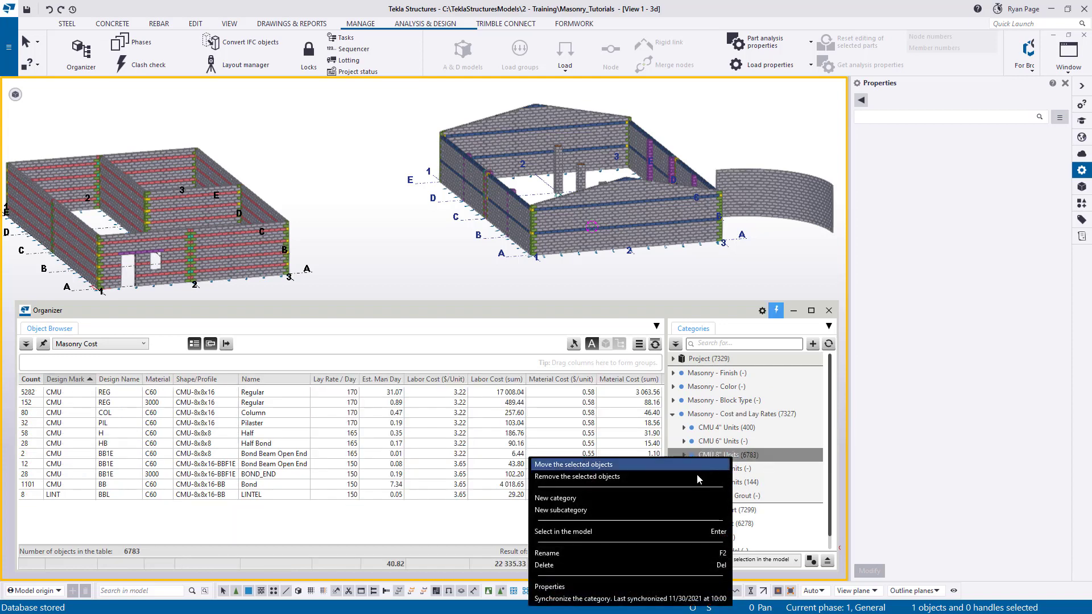
left_click(636, 588)
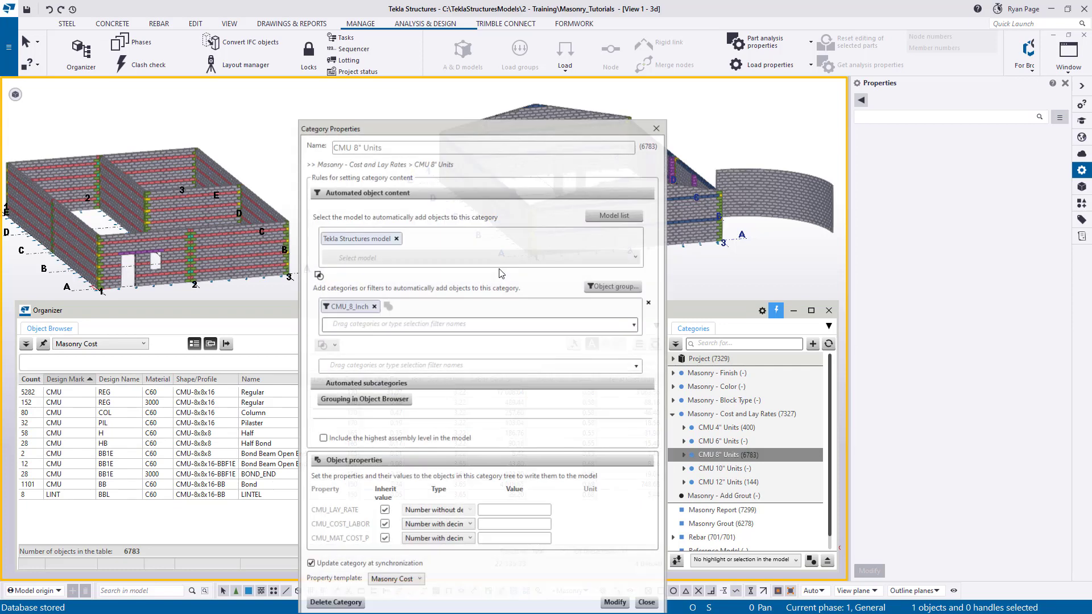
left_click_drag(496, 116, 504, 76)
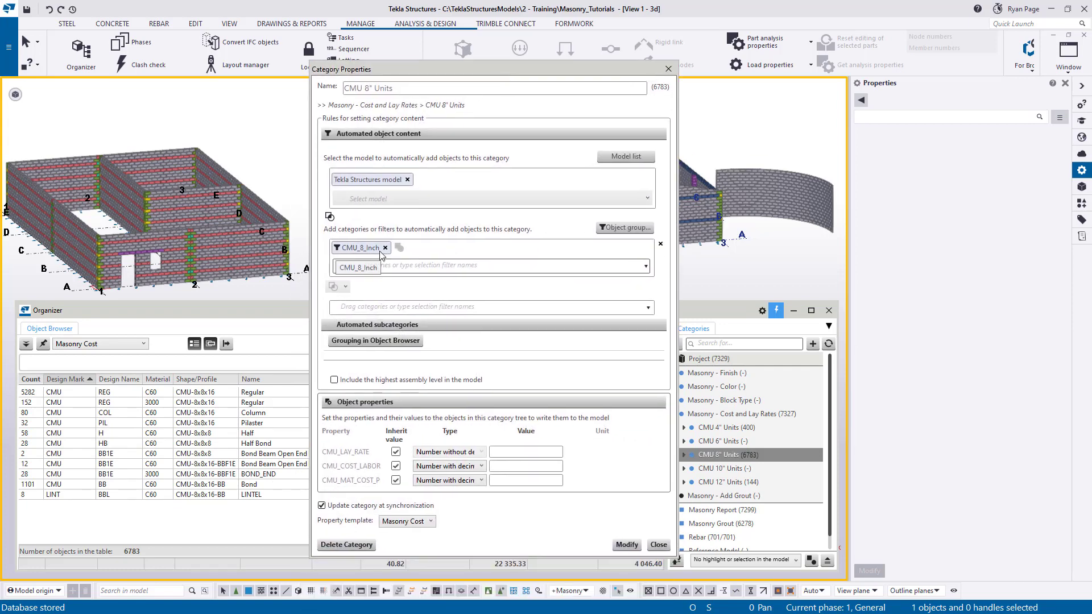
left_click(537, 452)
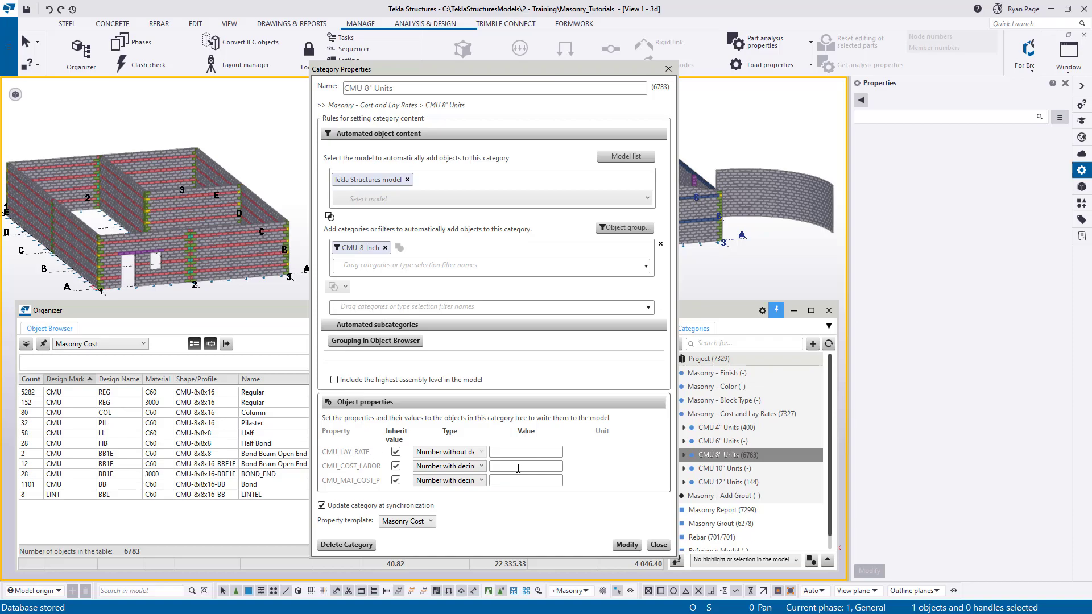
left_click(518, 469)
left_click(660, 545)
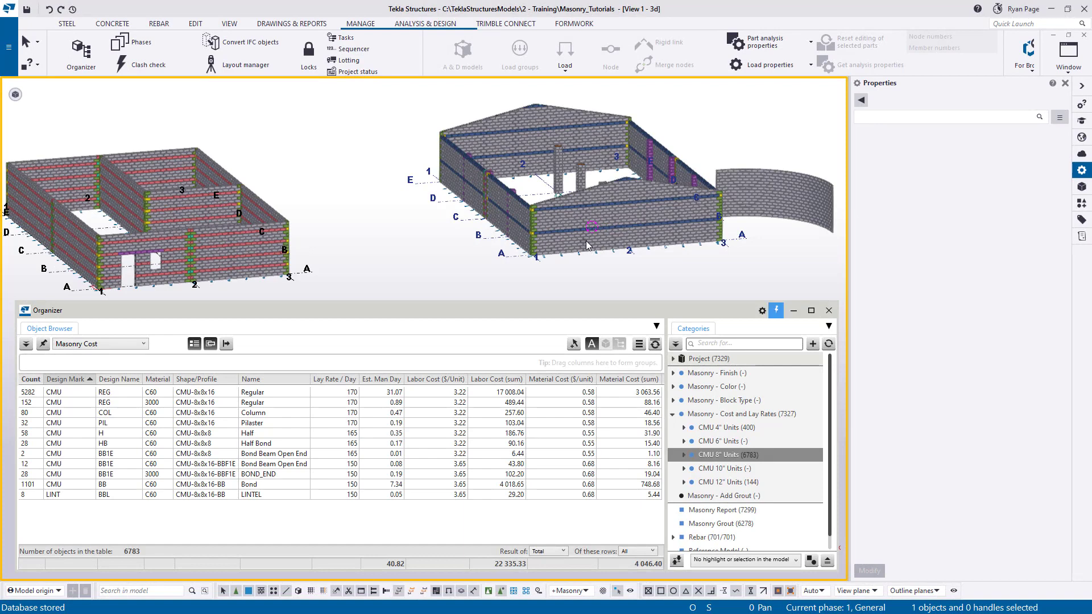
Step: Select a regular block in the gabled building's front wall and inspect its production lay rate and cost properties
left_click(587, 241)
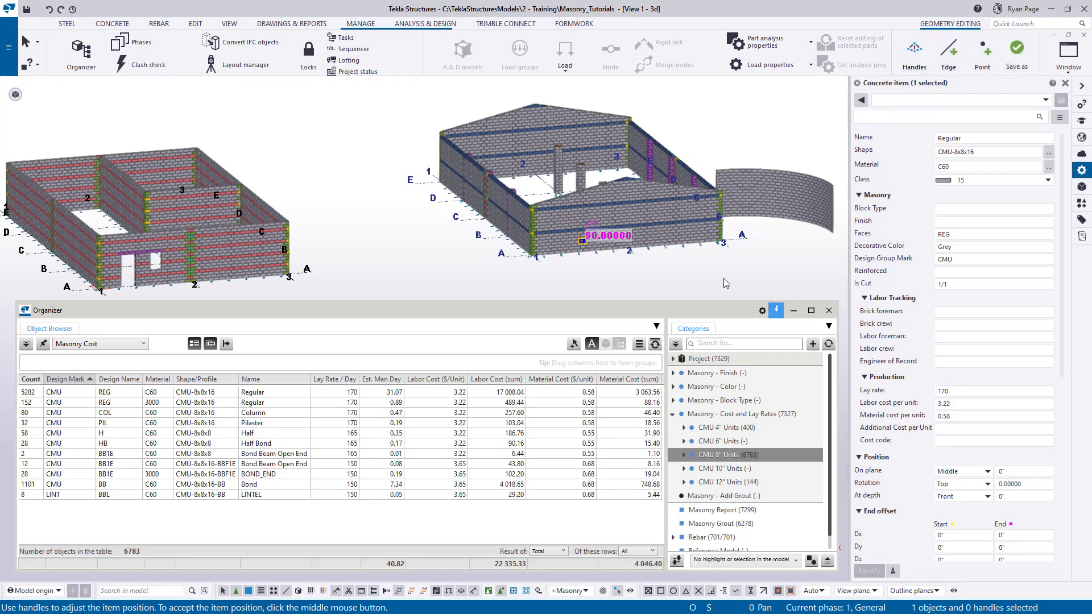
left_click(979, 429)
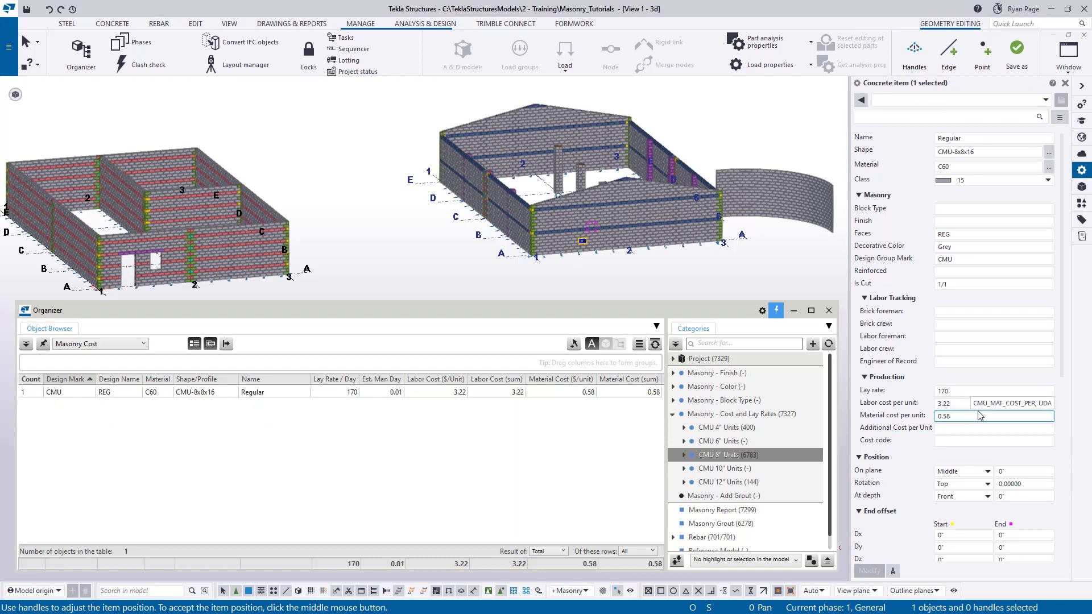